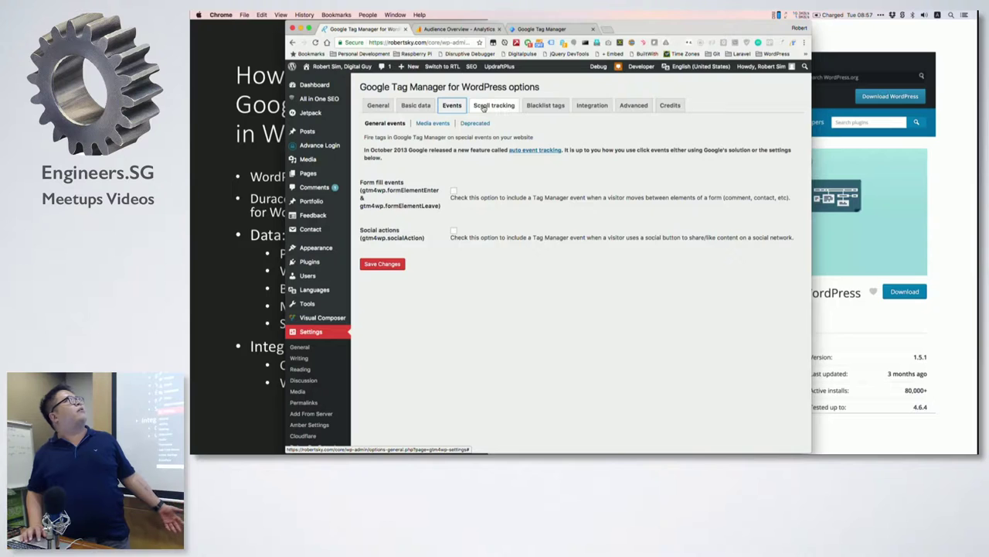
- Review the Google Tag Manager for WordPress plugin's remaining option sections, from Blacklist tags through Integration and Advanced to Credits
click(545, 106)
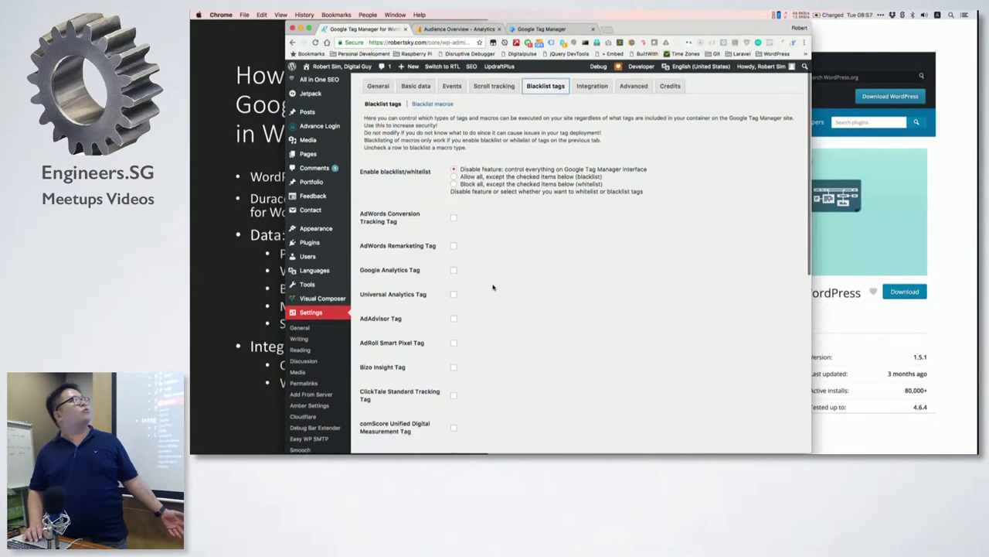
click(591, 107)
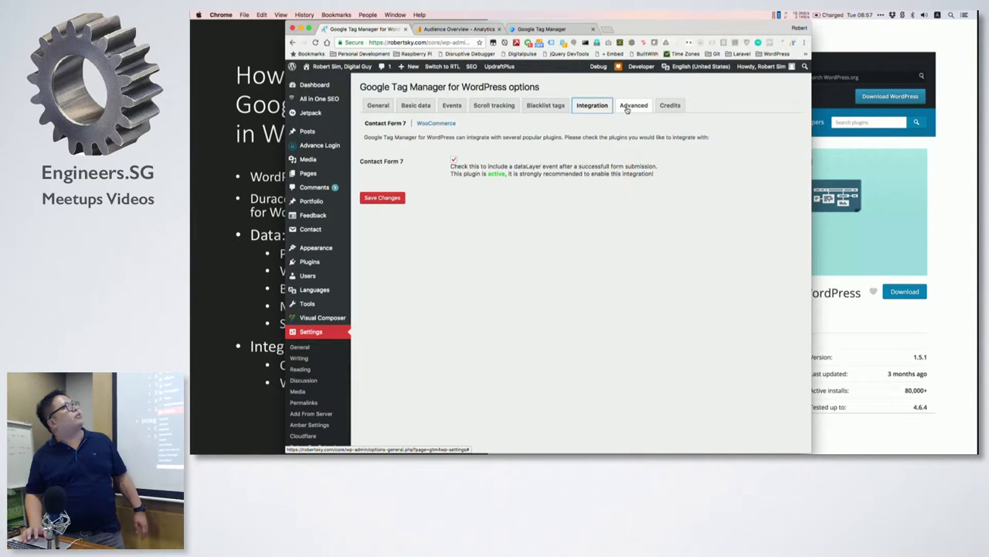
click(627, 110)
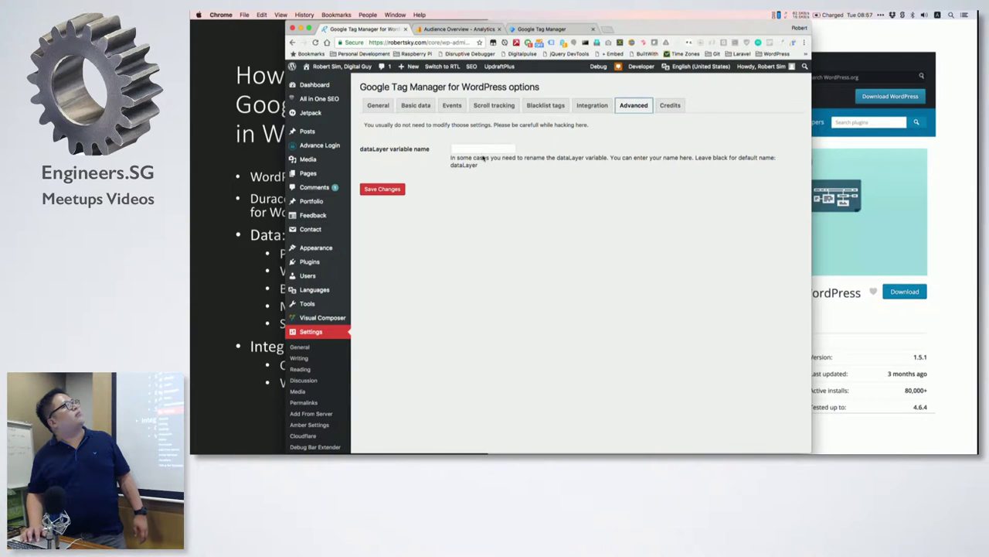
click(677, 105)
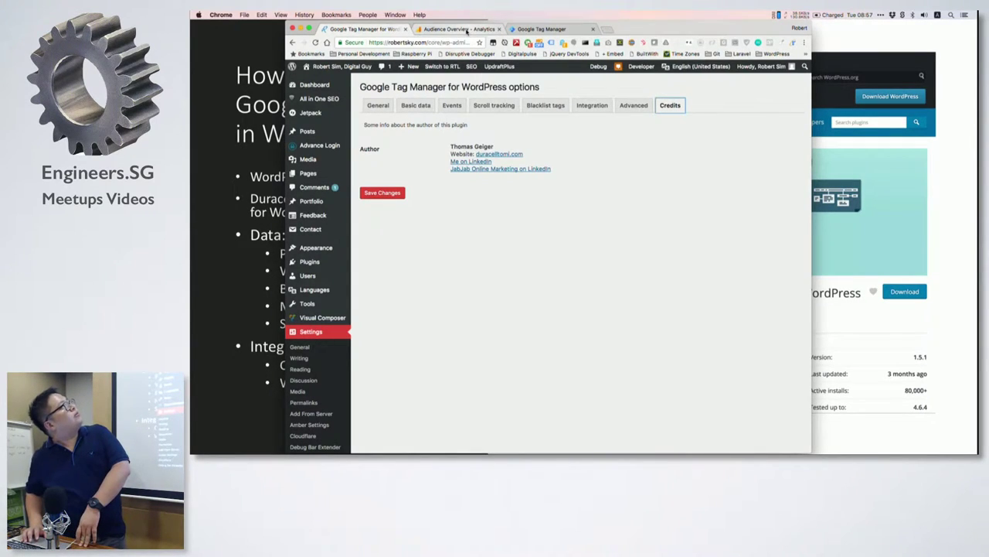
- Switch to Google Tag Manager and open the main container of the Robertsky.com account
click(541, 29)
scroll(436, 200, down, 5)
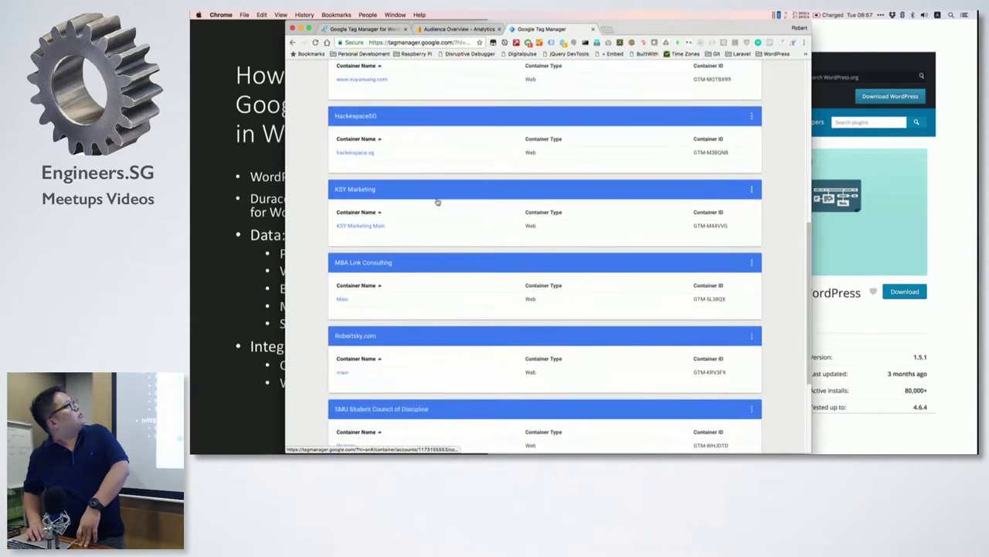
scroll(436, 202, up, 10)
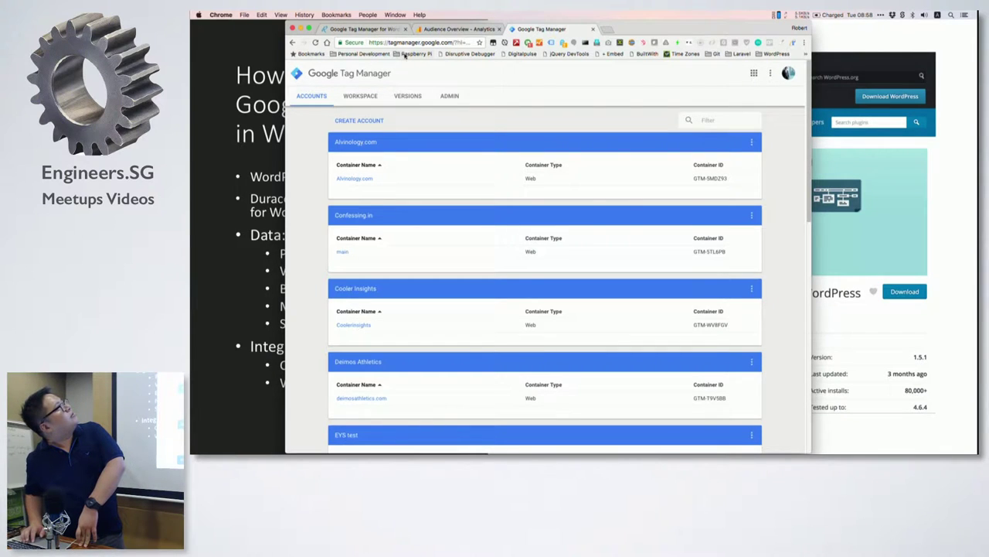
scroll(403, 166, down, 3)
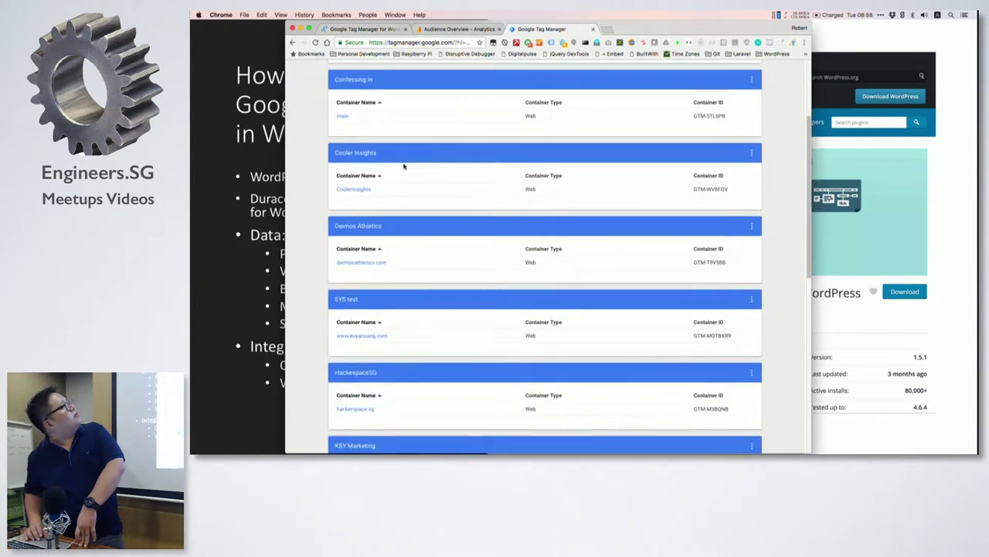
scroll(403, 166, down, 8)
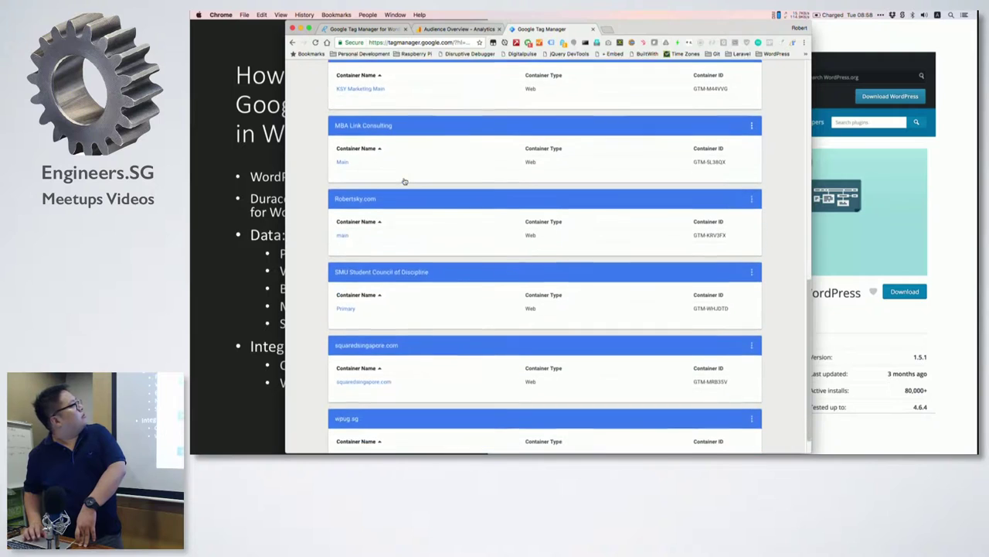
click(342, 234)
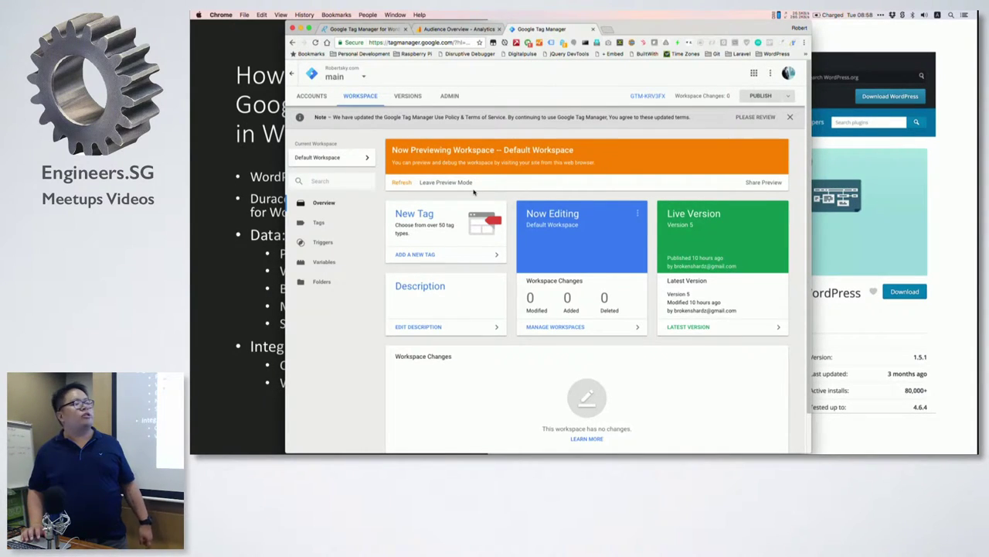
- Look over the workspace overview and the list of workspaces, then return to the overview
scroll(475, 192, down, 2)
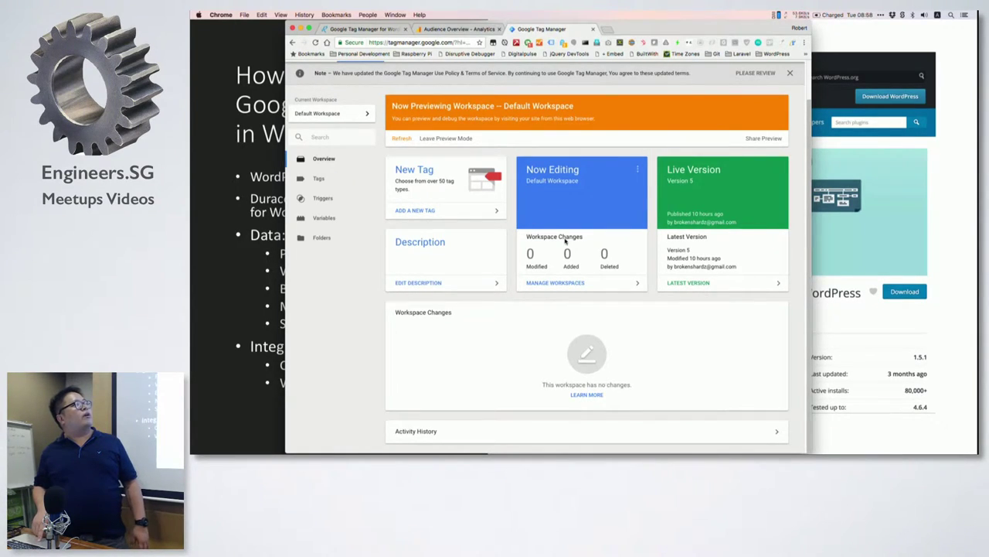
click(562, 281)
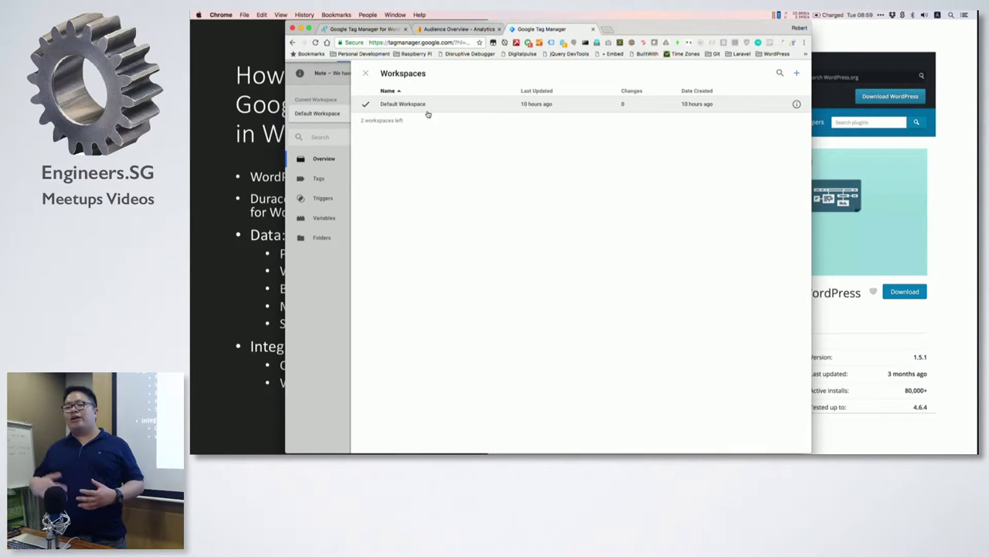
click(366, 73)
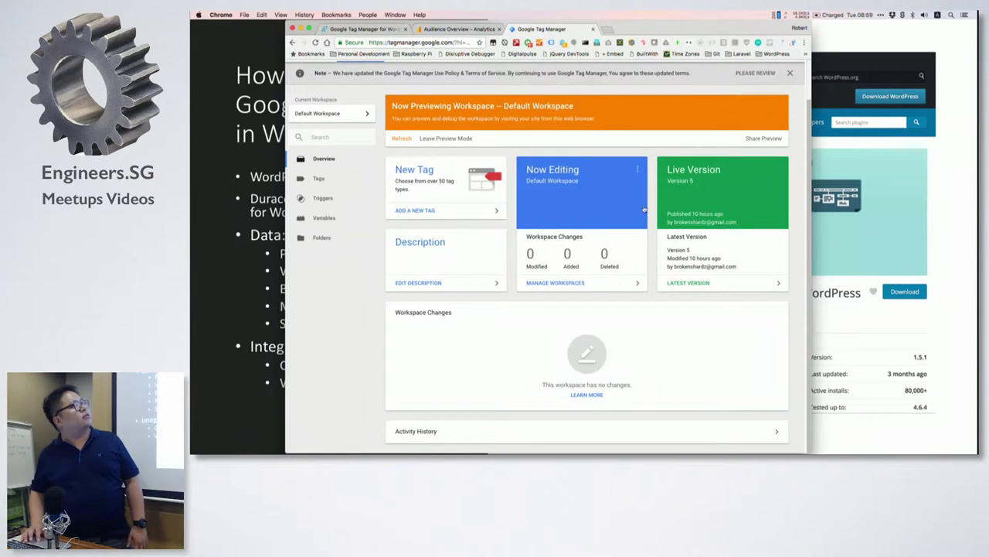
- Open the live version's details and examine its summary, version changes and tags
click(693, 180)
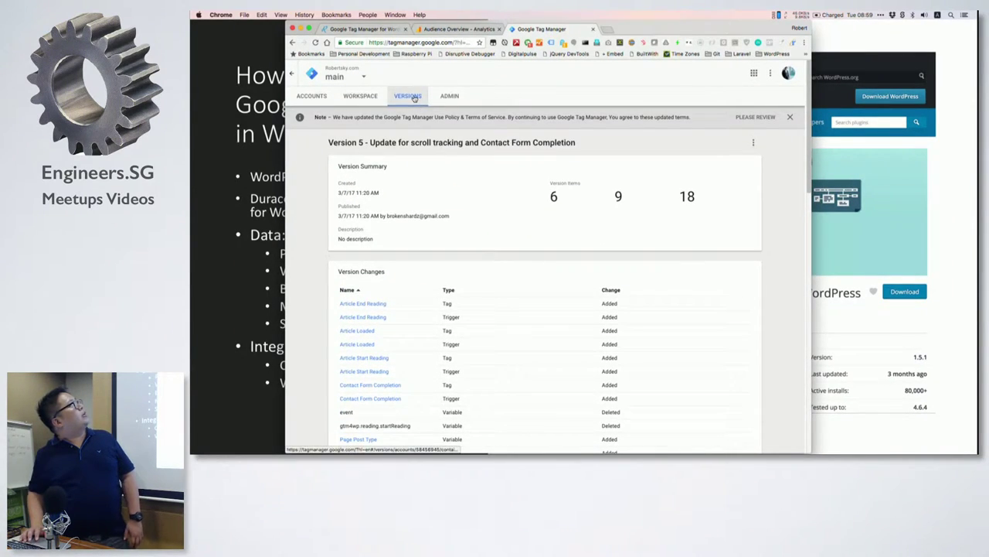
scroll(437, 205, down, 5)
scroll(435, 211, up, 5)
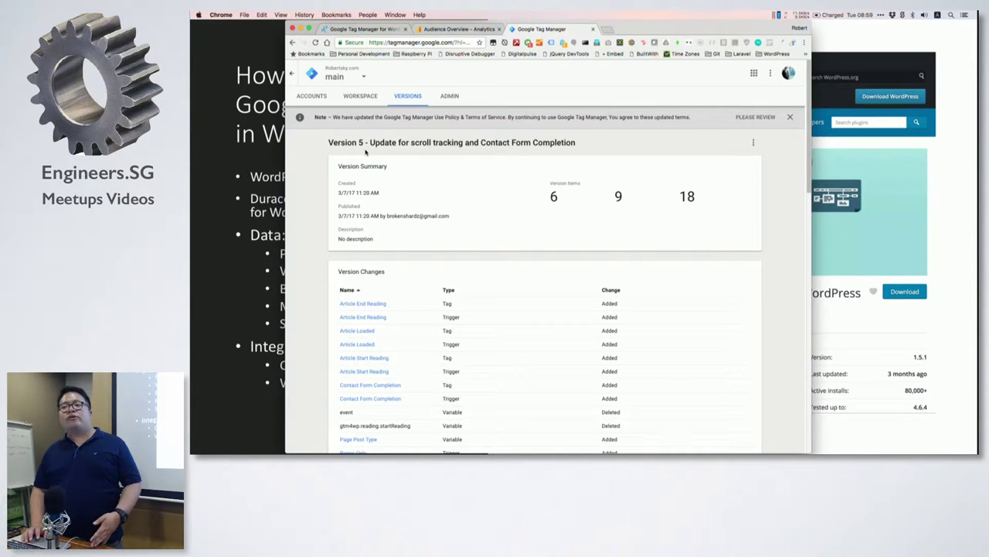
scroll(412, 251, down, 2)
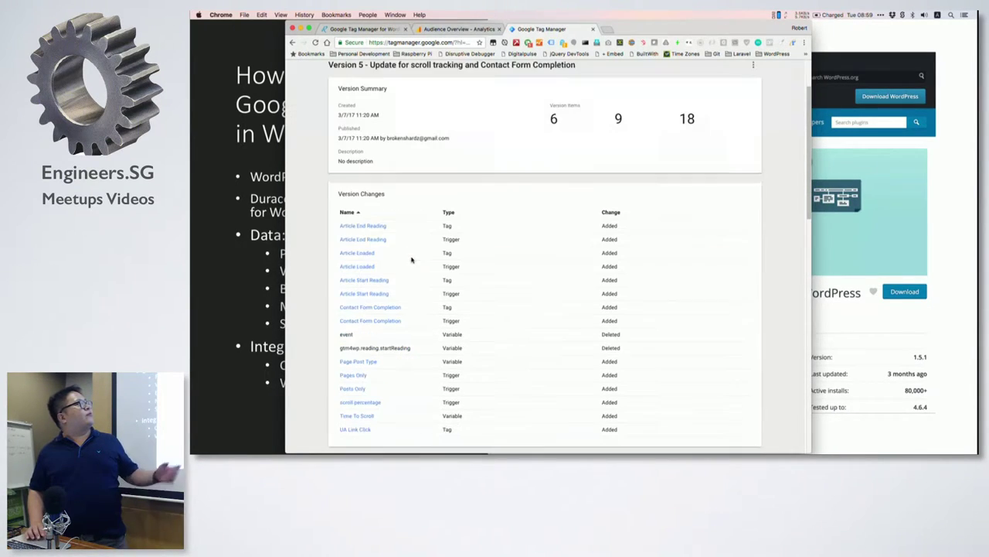
scroll(464, 248, down, 3)
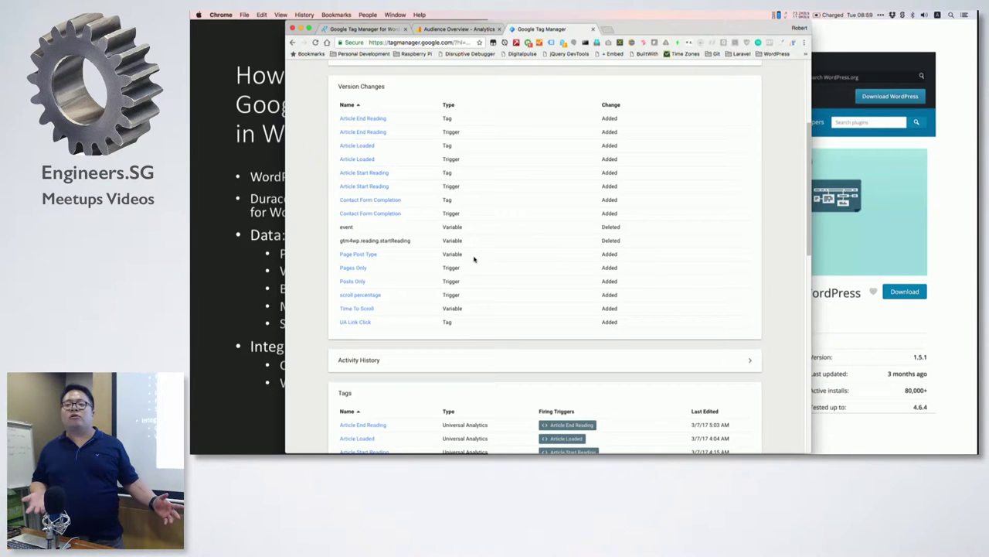
scroll(474, 259, down, 2)
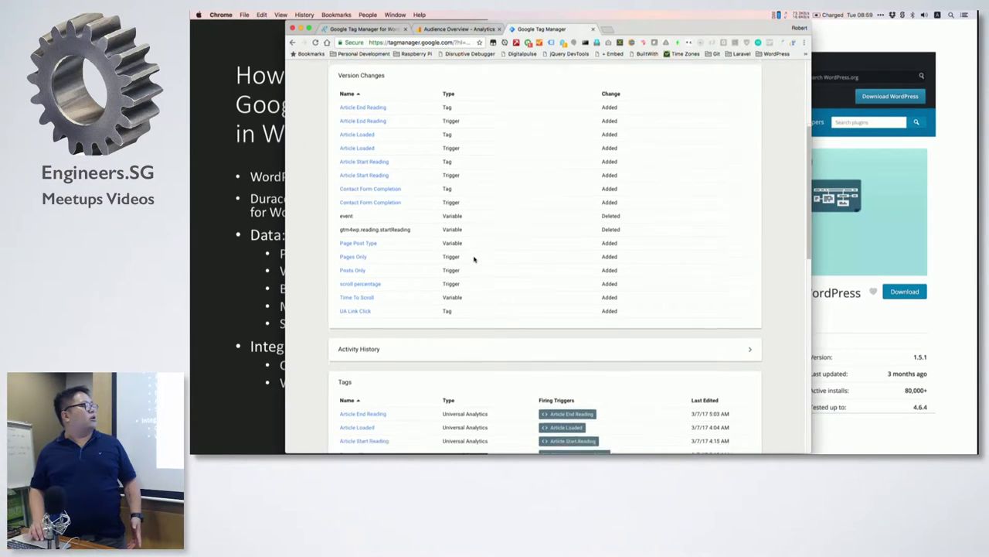
scroll(475, 258, up, 5)
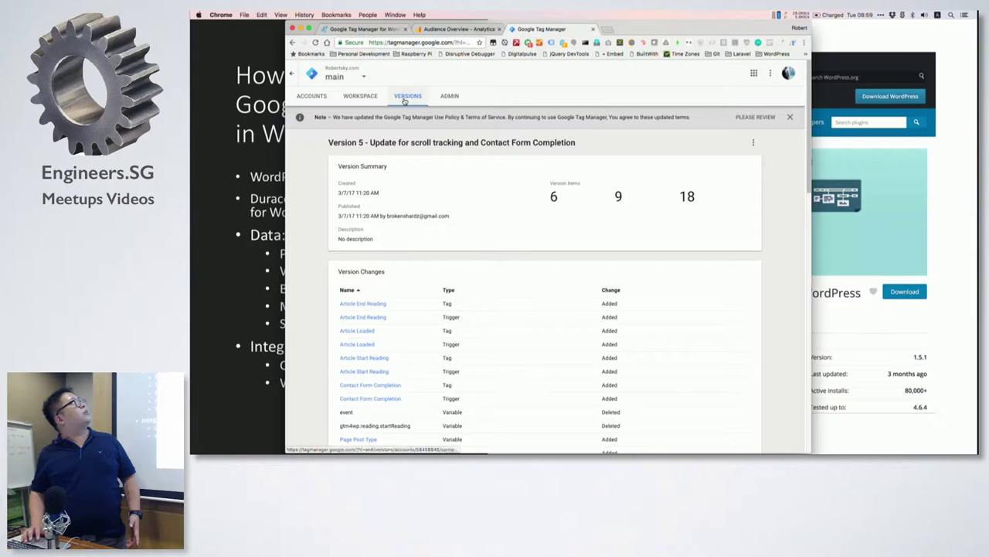
- Open the container's version history and inspect version 4's details and its available actions without applying any
click(408, 97)
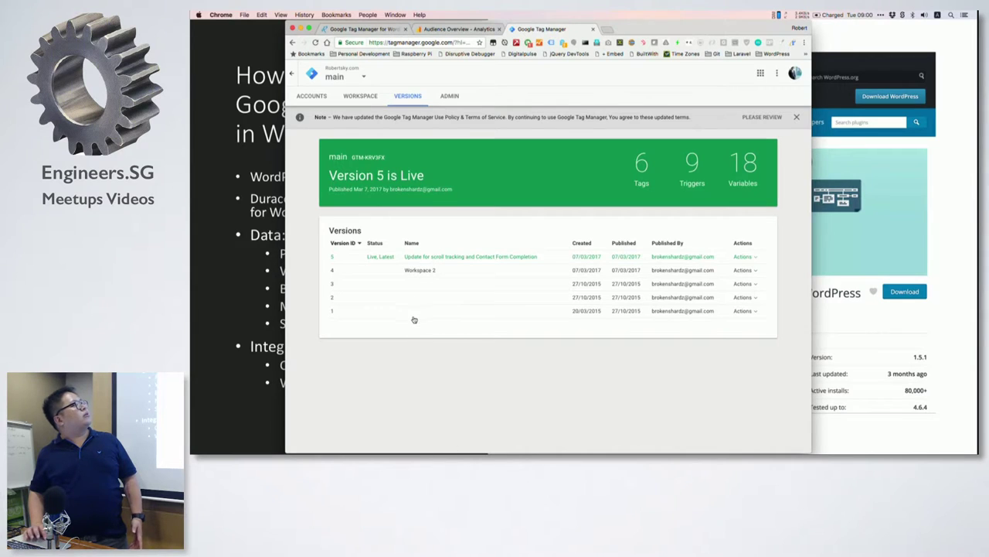
click(382, 272)
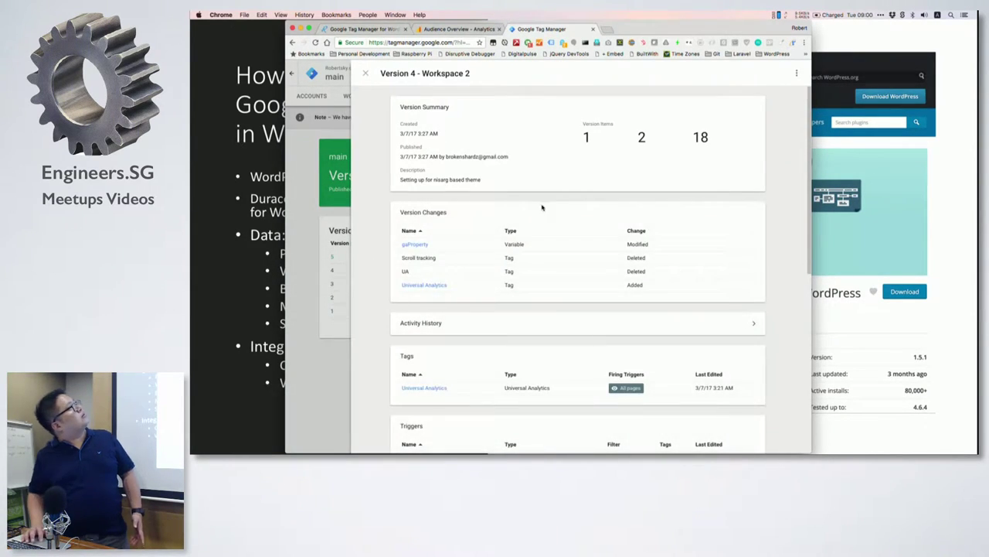
click(367, 75)
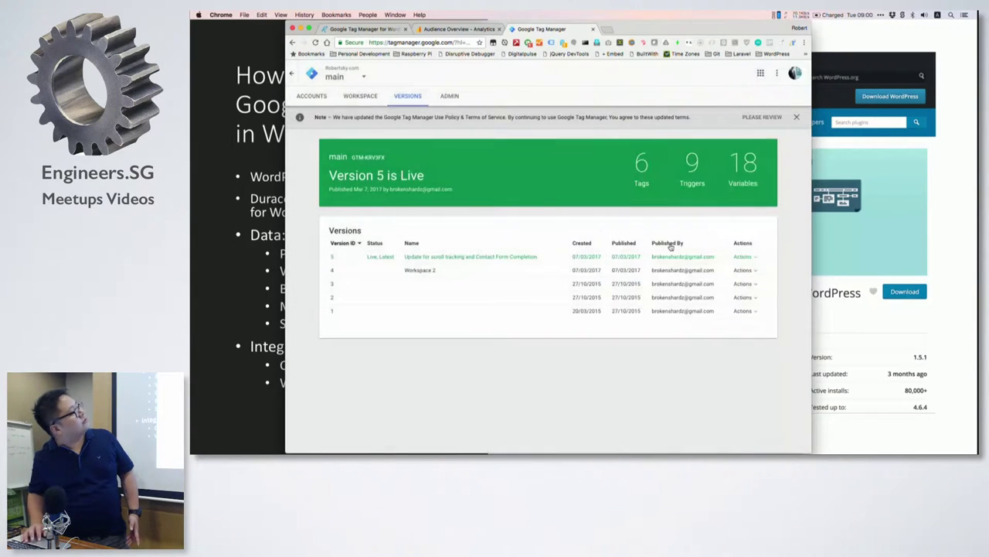
click(741, 270)
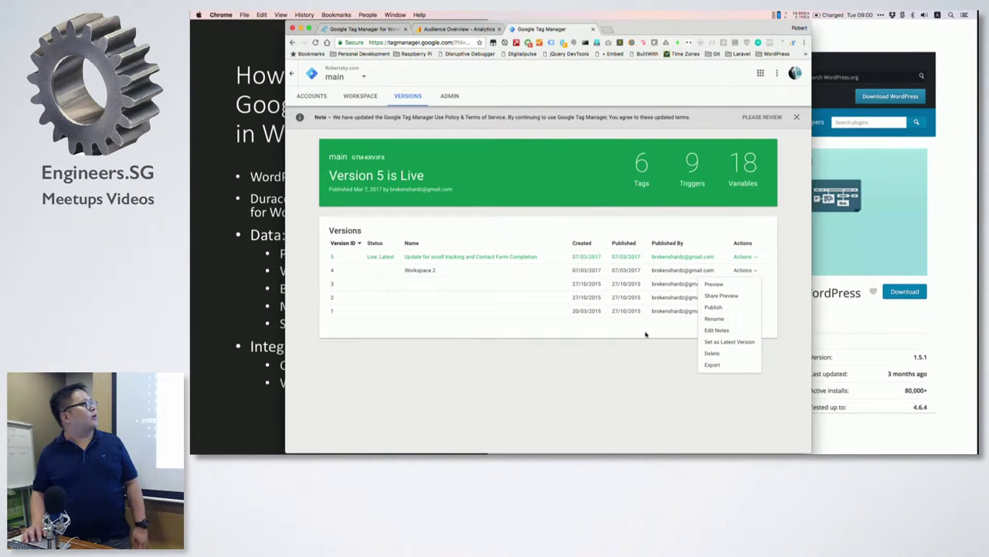
click(392, 201)
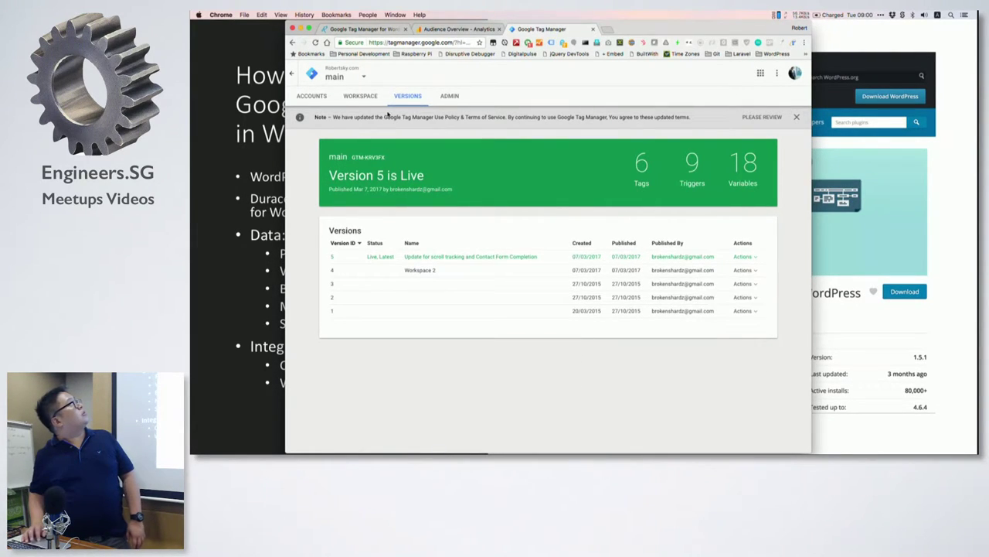
- Return to the accounts list and reopen the main container of Robertsky.com
click(292, 73)
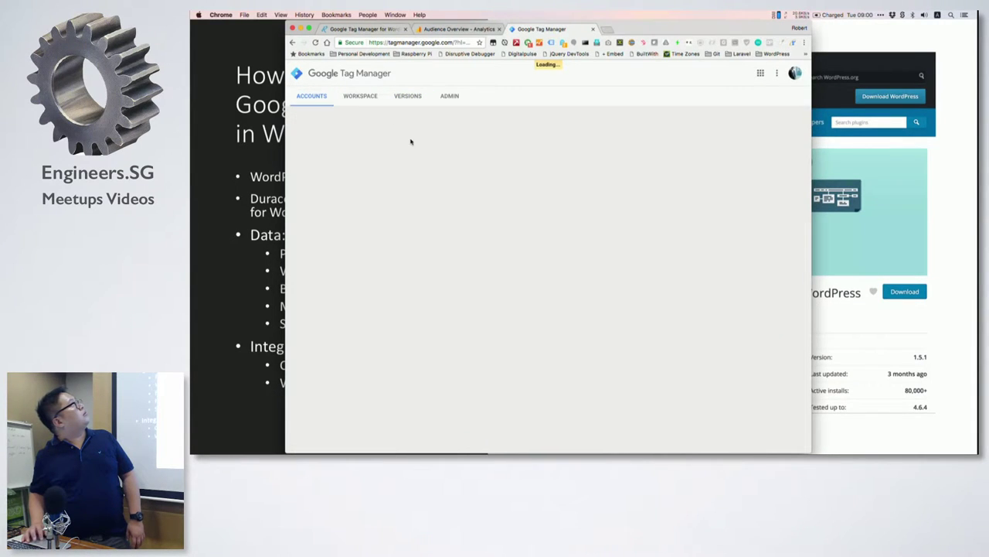
scroll(420, 221, down, 3)
scroll(419, 222, up, 3)
scroll(402, 262, down, 5)
scroll(402, 262, down, 4)
click(342, 263)
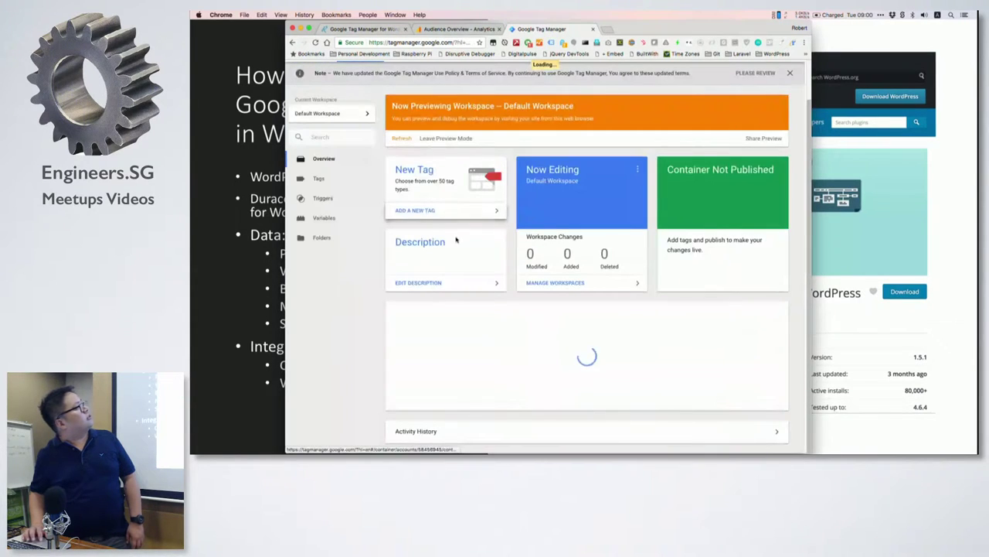
- Review the default workspace's tags with their firing triggers and the list of defined triggers
click(352, 179)
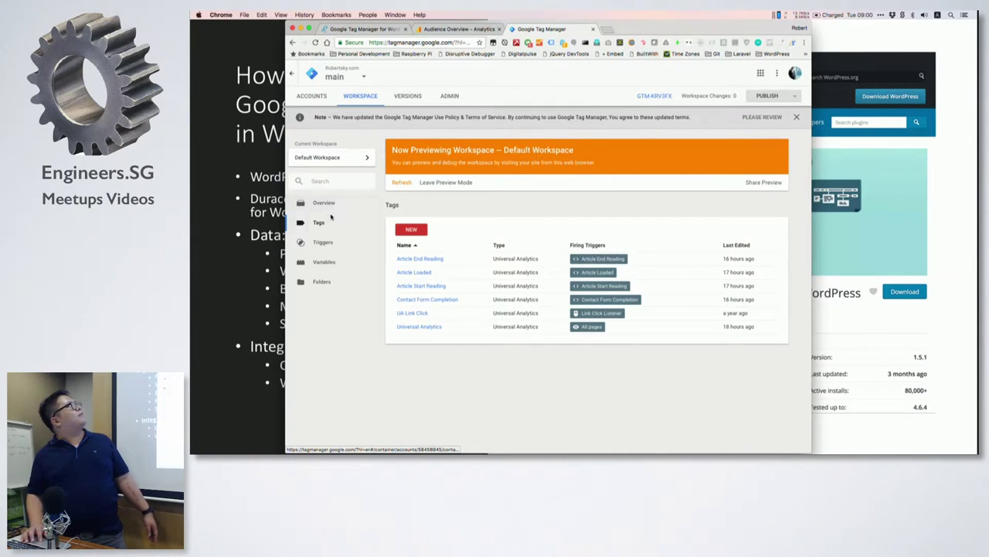
click(331, 242)
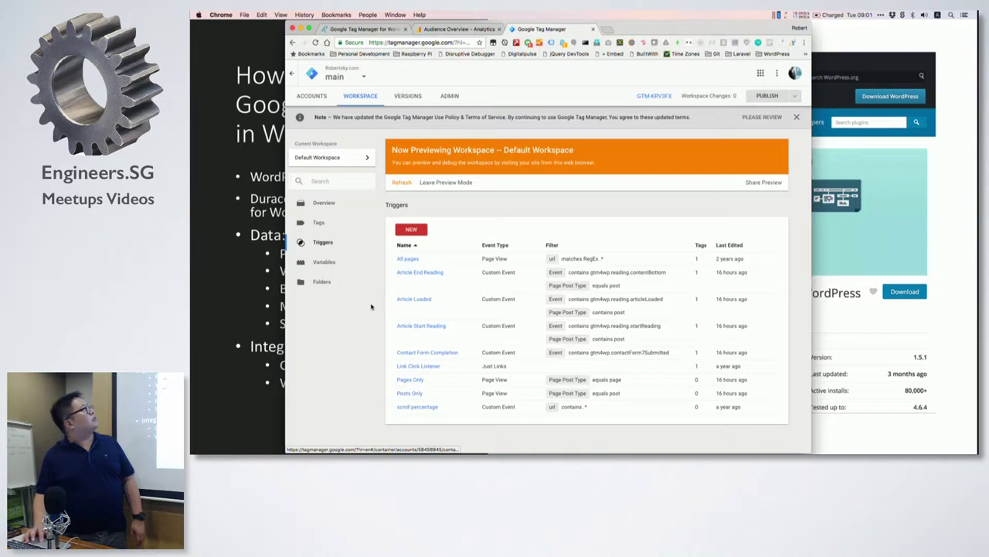
- Open the workspace's variables and examine the names and types of the built-in variables
click(328, 262)
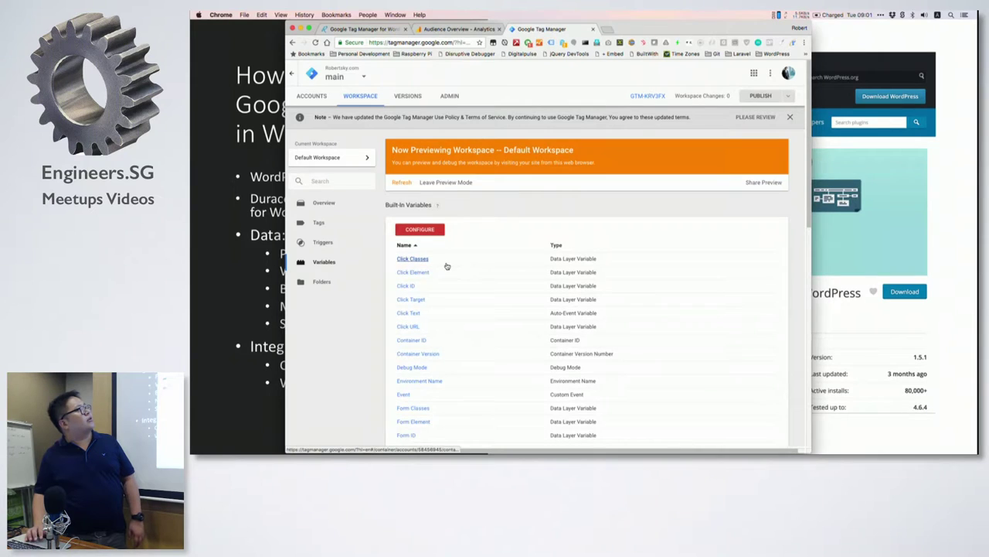
scroll(453, 303, down, 3)
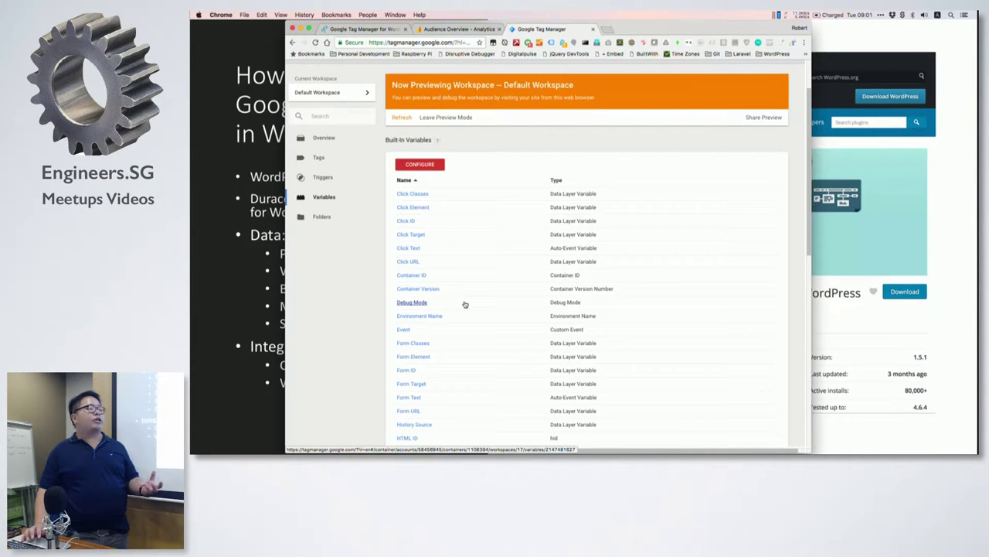
scroll(465, 303, down, 1)
scroll(471, 298, down, 3)
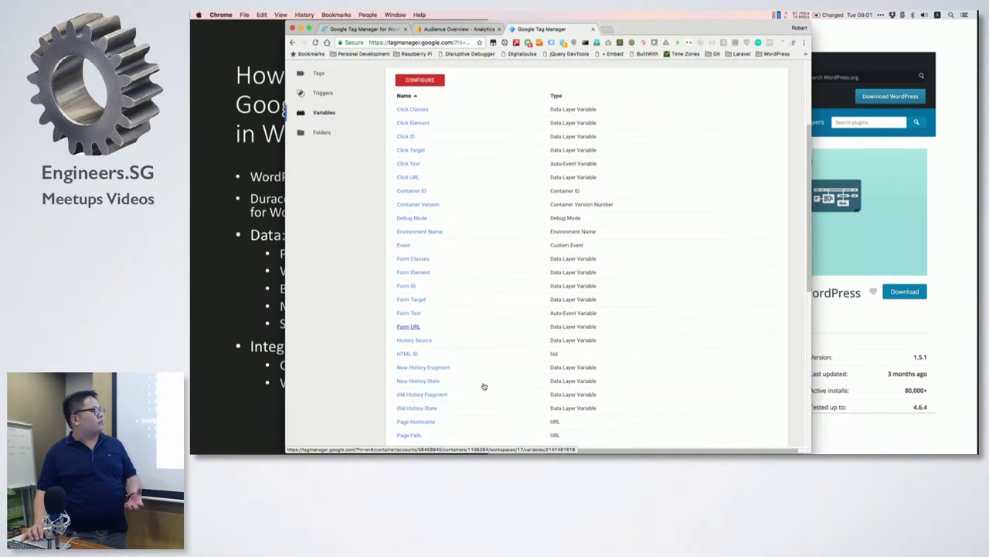
scroll(484, 386, down, 3)
scroll(343, 290, up, 10)
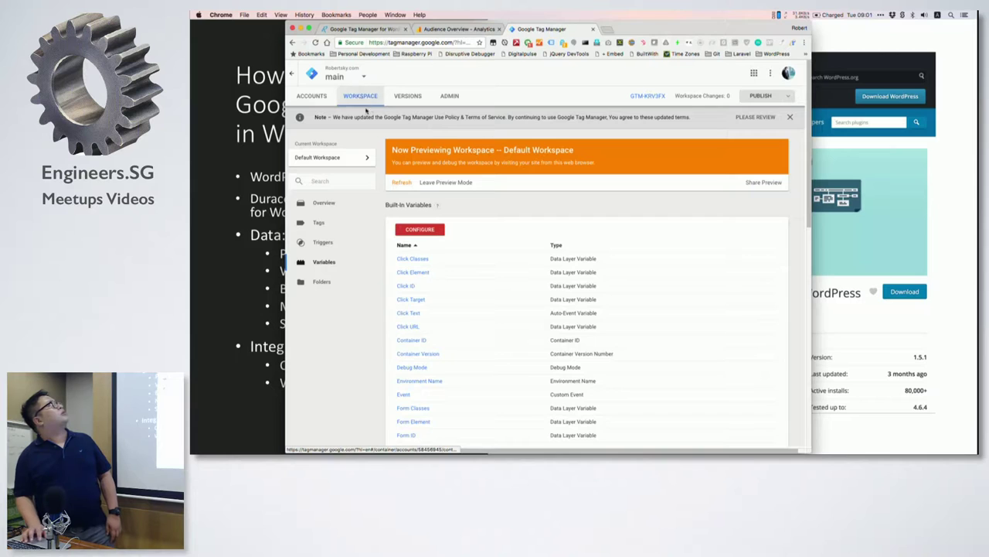
- Switch back to the slide presentation and advance to the slide "Setting up Google Analytics in GTM"
click(261, 173)
key(Right)
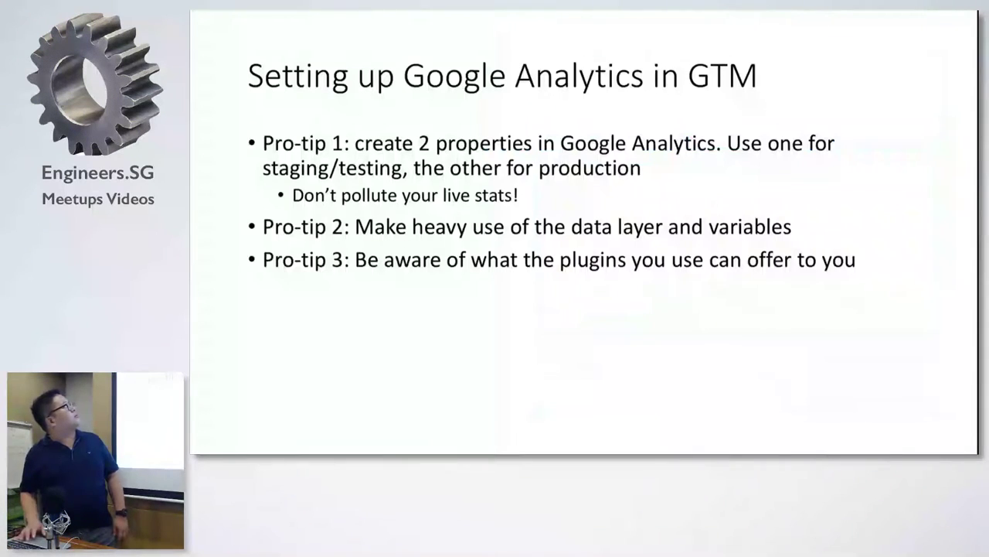